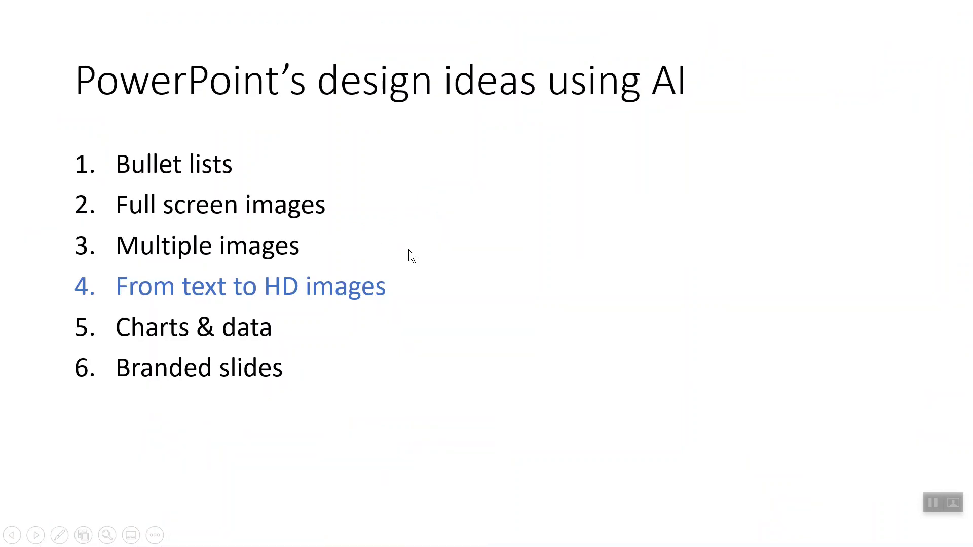
# - Exit the slide show back to Normal view on slide 7
pyautogui.press('Escape')
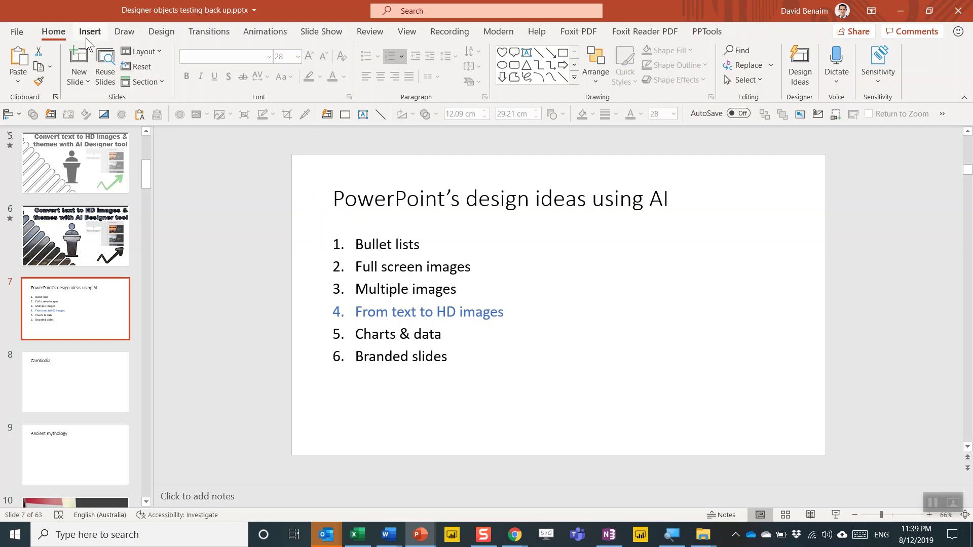
# - Apply the Designer idea with a blue circuit-board photo beside the six-item numbered list on slide 7
pyautogui.click(803, 67)
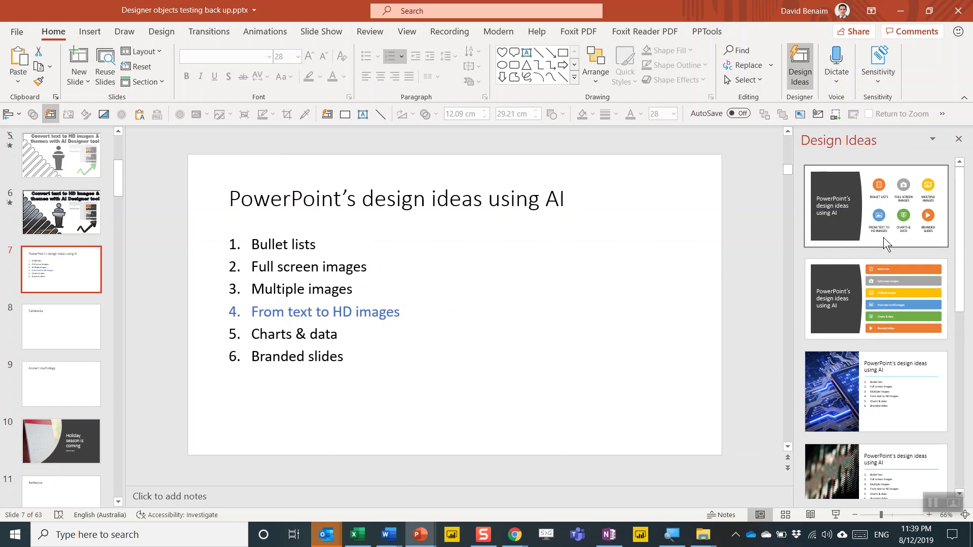
pyautogui.click(892, 271)
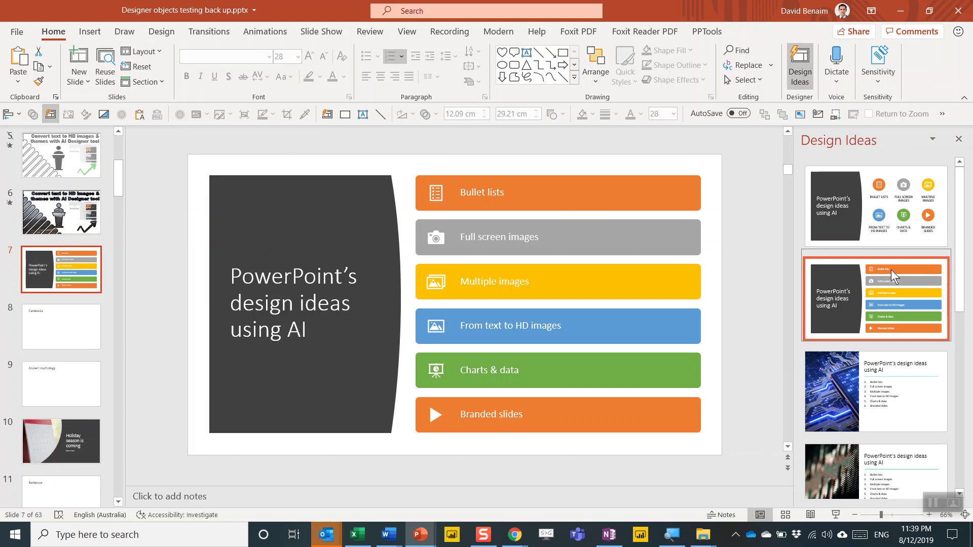
pyautogui.hotkey('ctrl', 'z')
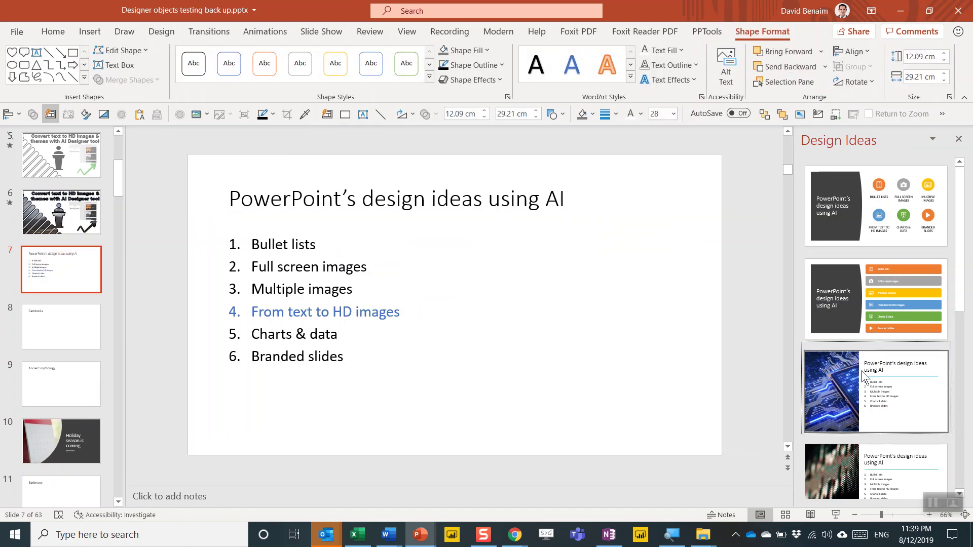
pyautogui.click(862, 370)
pyautogui.click(332, 251)
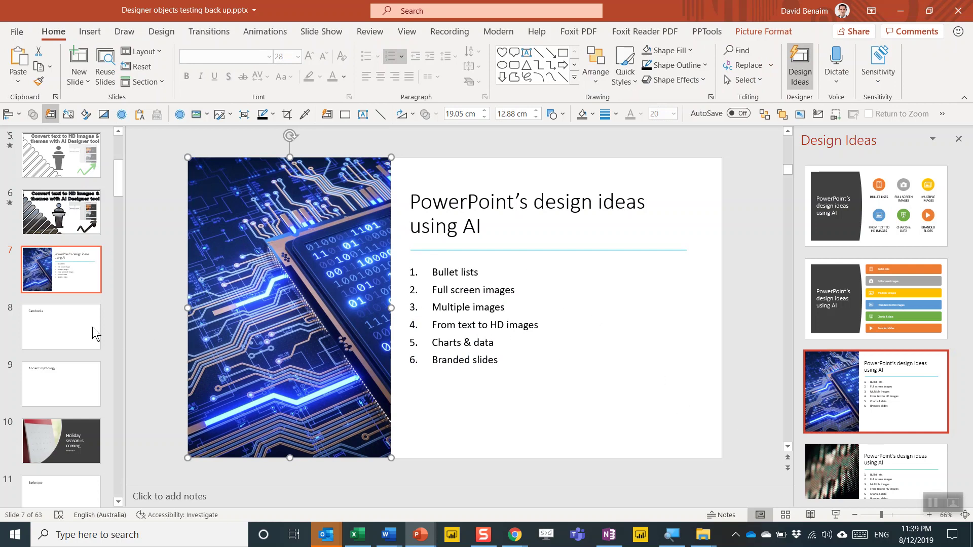
# - Give slide 8 'Cambodia' the full-bleed rice-terrace photo layout with its title on a dark banner
pyautogui.click(62, 327)
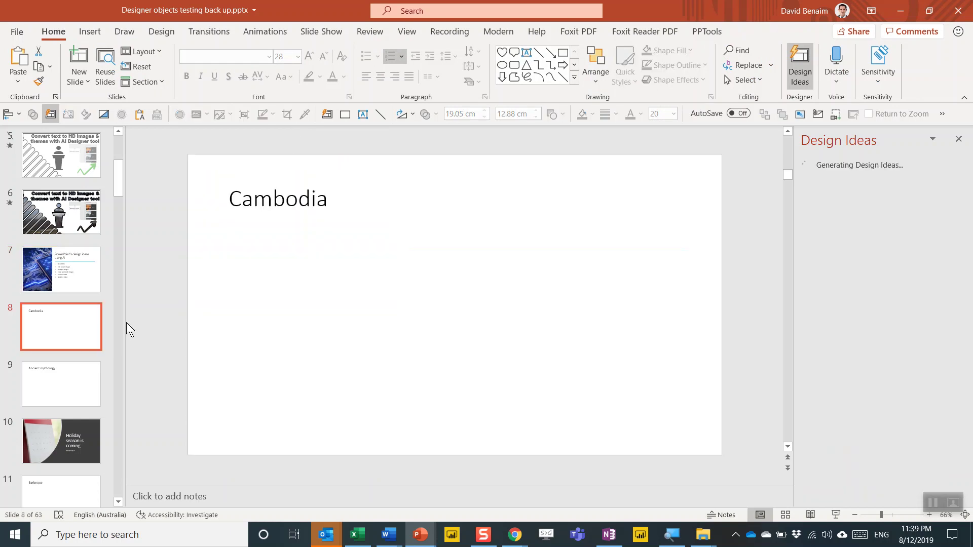
pyautogui.click(846, 208)
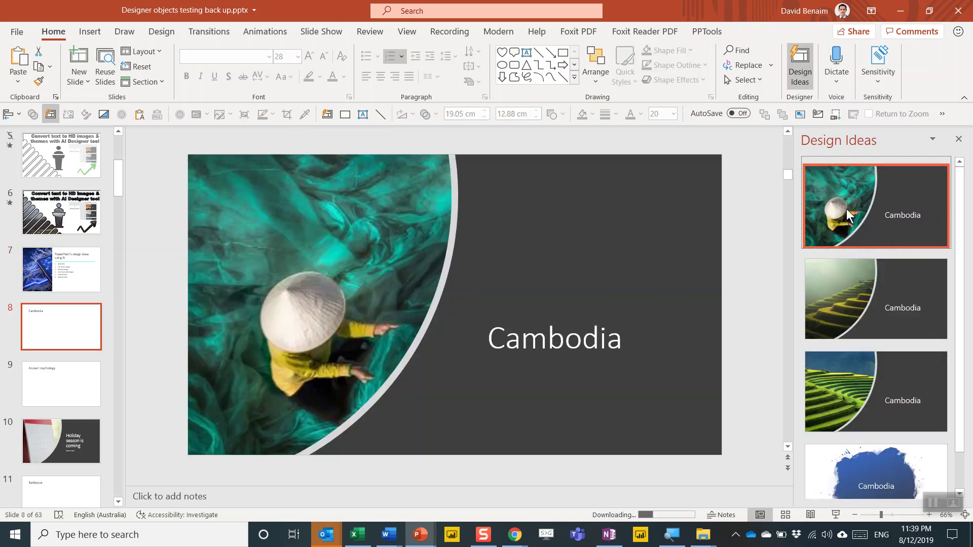
pyautogui.click(853, 281)
pyautogui.click(854, 376)
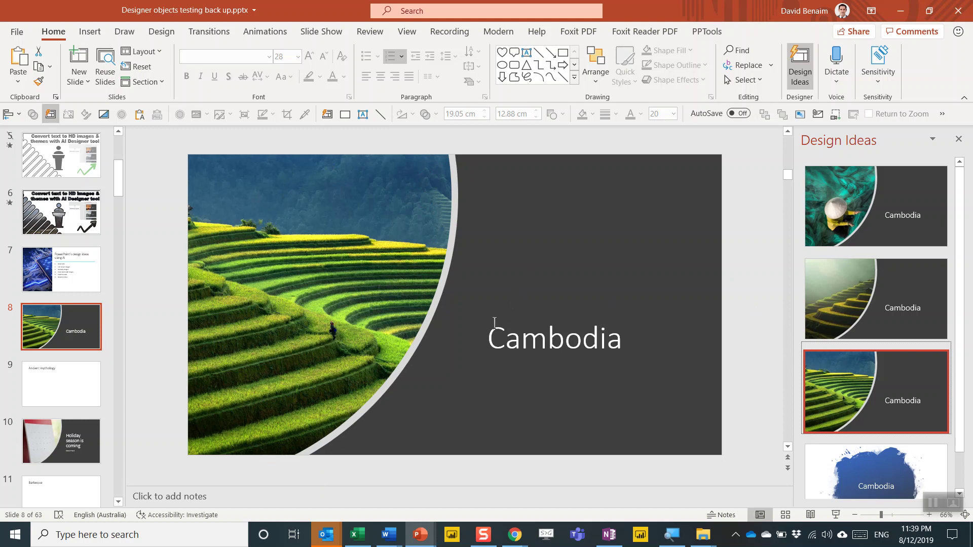
pyautogui.click(258, 229)
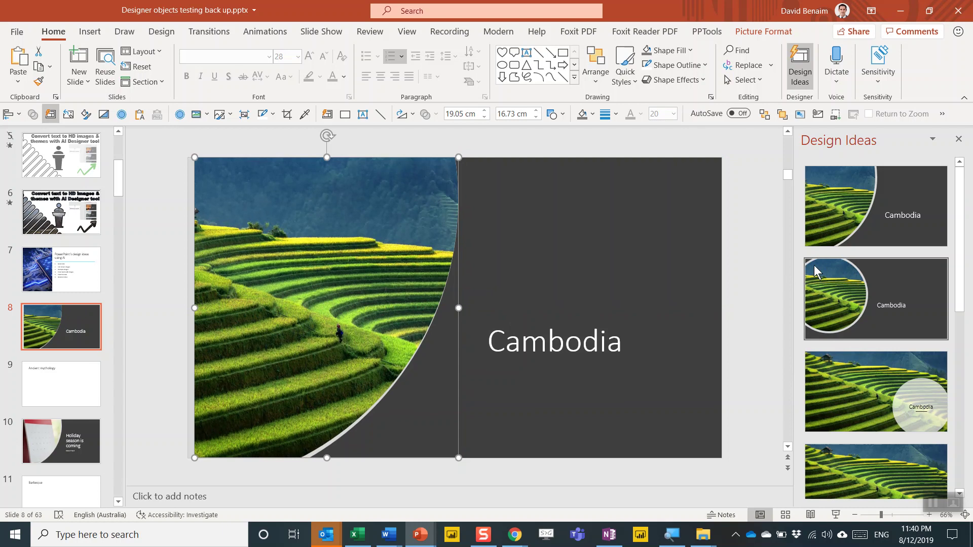
pyautogui.scroll(-5, 876, 402)
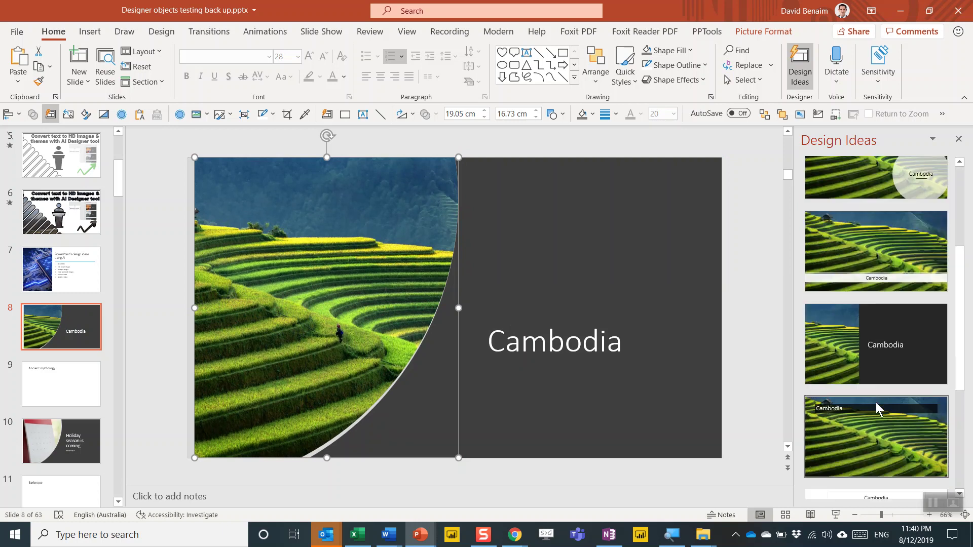
pyautogui.click(870, 263)
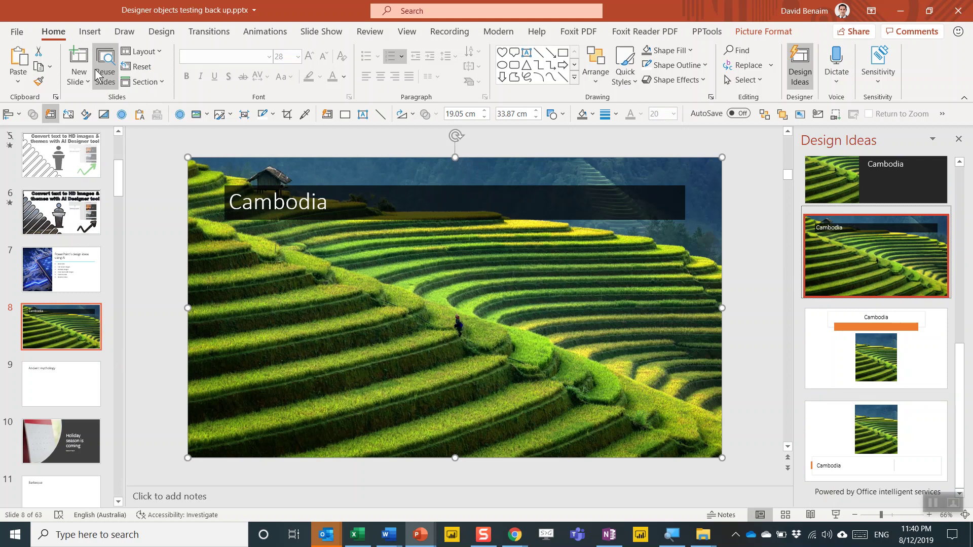
# - Add a new slide after Cambodia titled 'Financial results for 2019'
pyautogui.click(79, 60)
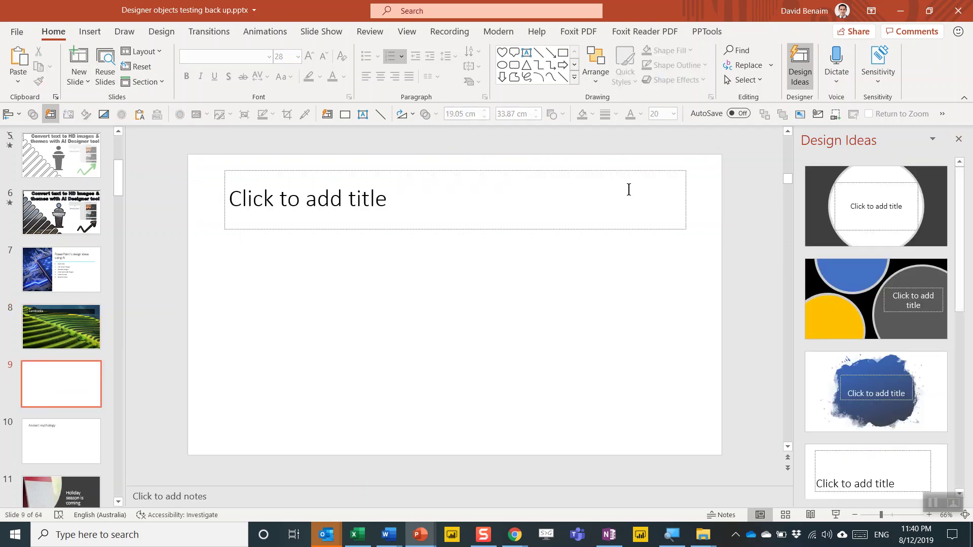
pyautogui.click(587, 197)
pyautogui.write('F')
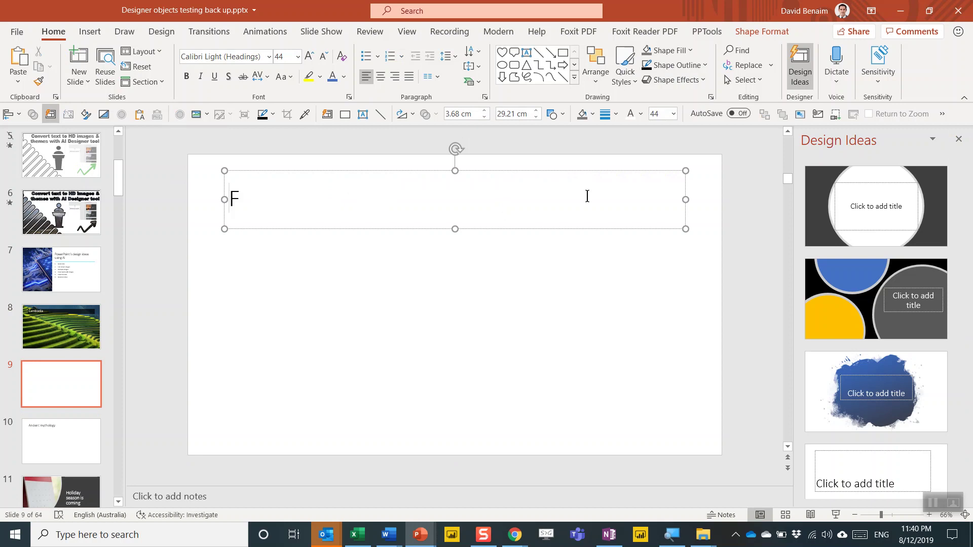
pyautogui.write('inancial resu')
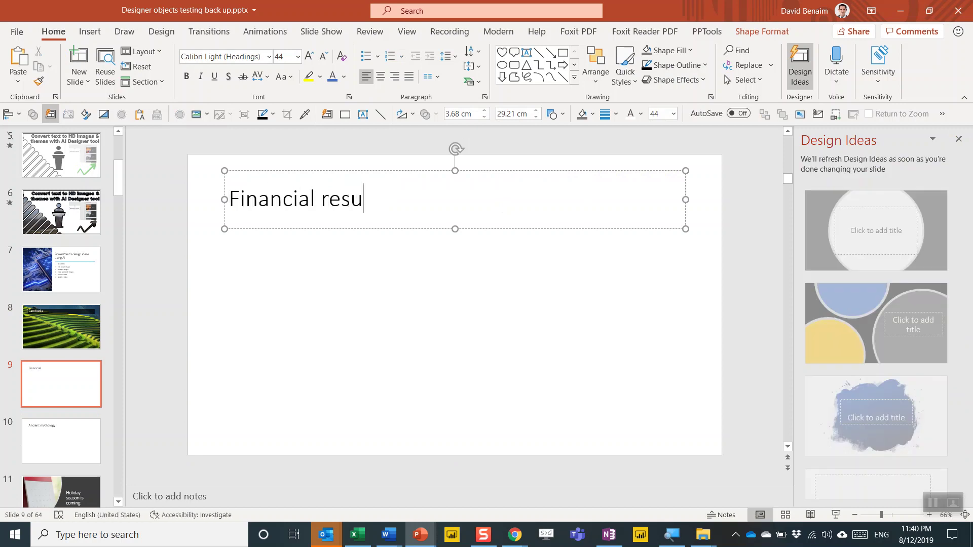
pyautogui.write('lts for 2019')
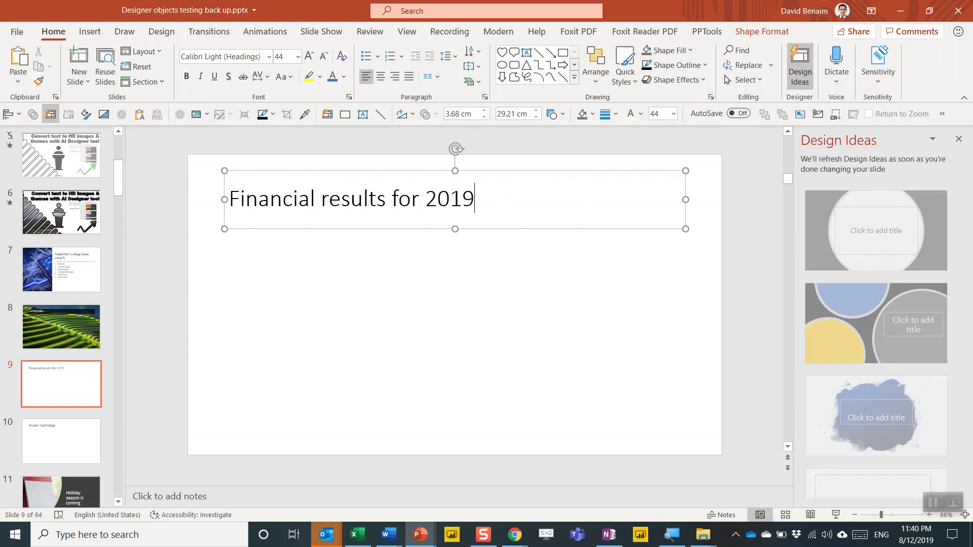
pyautogui.click(349, 282)
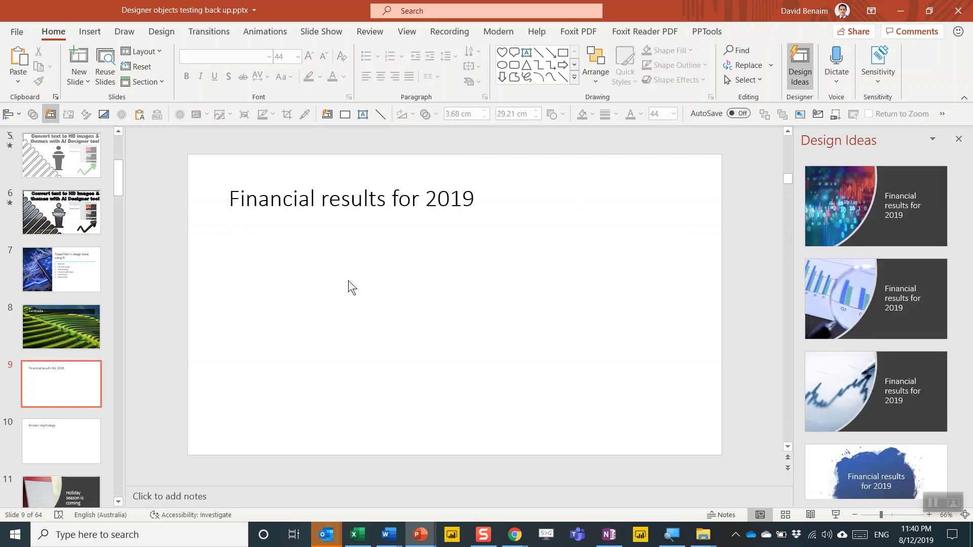
# - Apply the full-width digital chart photo layout with the title in a translucent circle
pyautogui.click(918, 217)
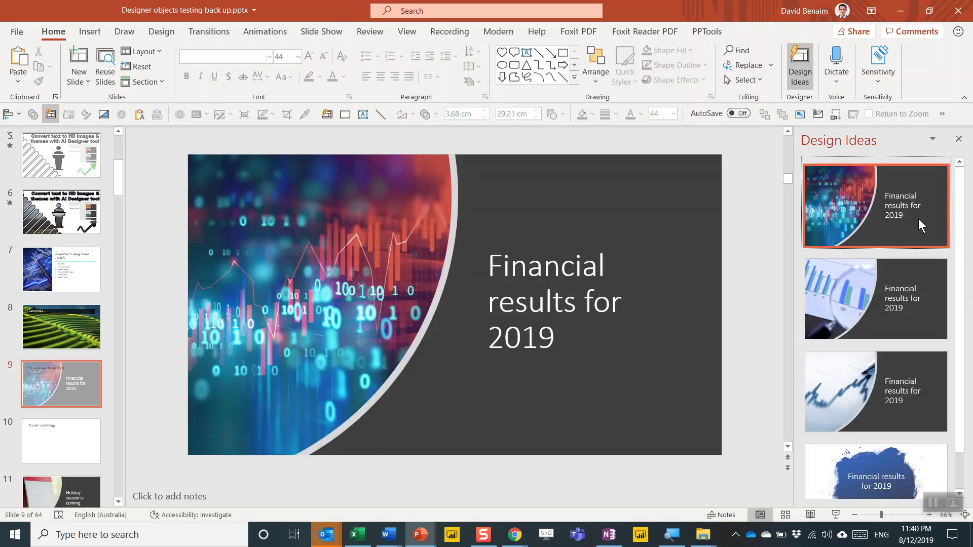
pyautogui.click(868, 302)
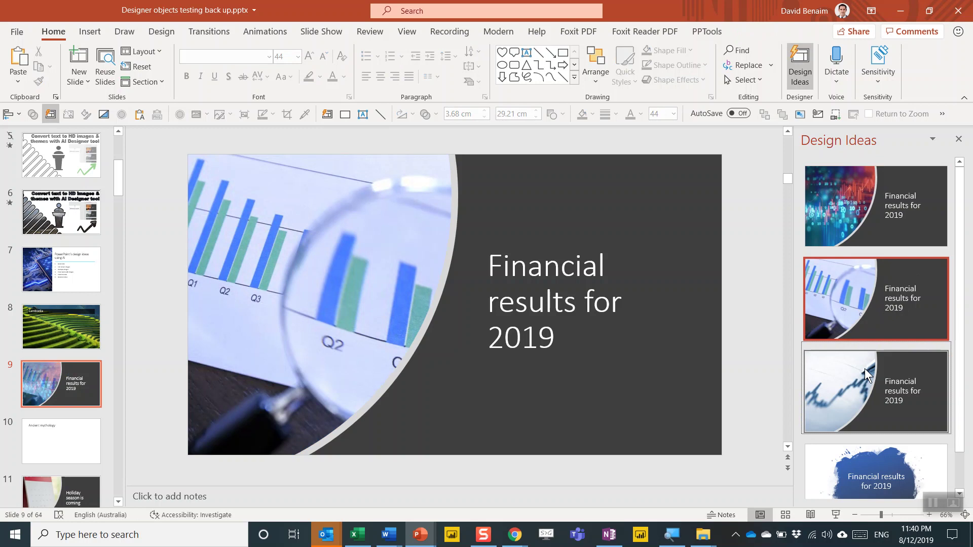
pyautogui.click(865, 397)
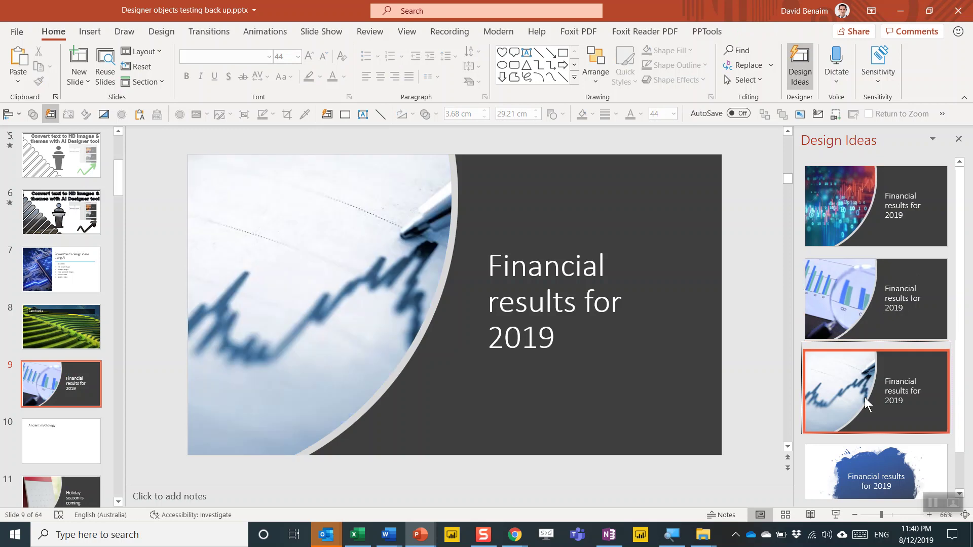
pyautogui.click(868, 217)
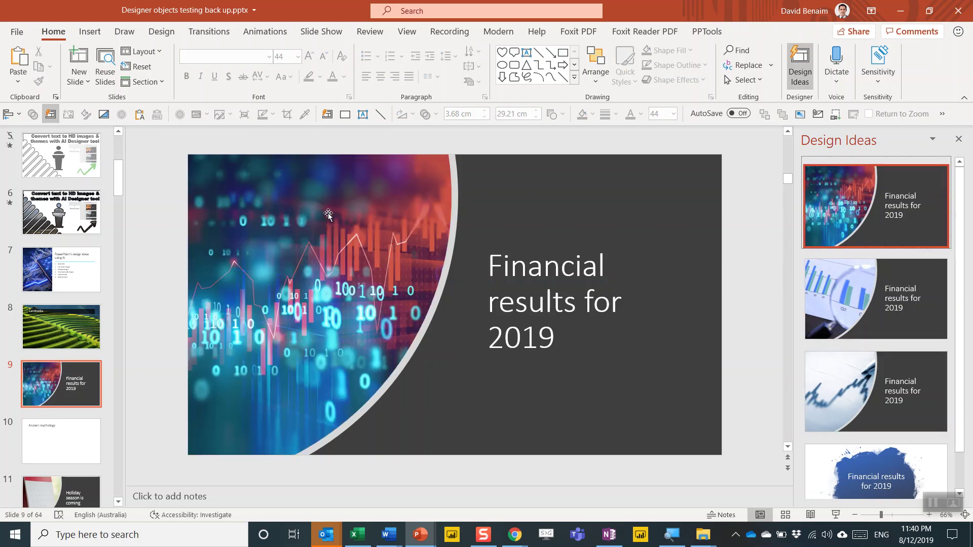
pyautogui.moveTo(324, 210); pyautogui.dragTo(290, 195)
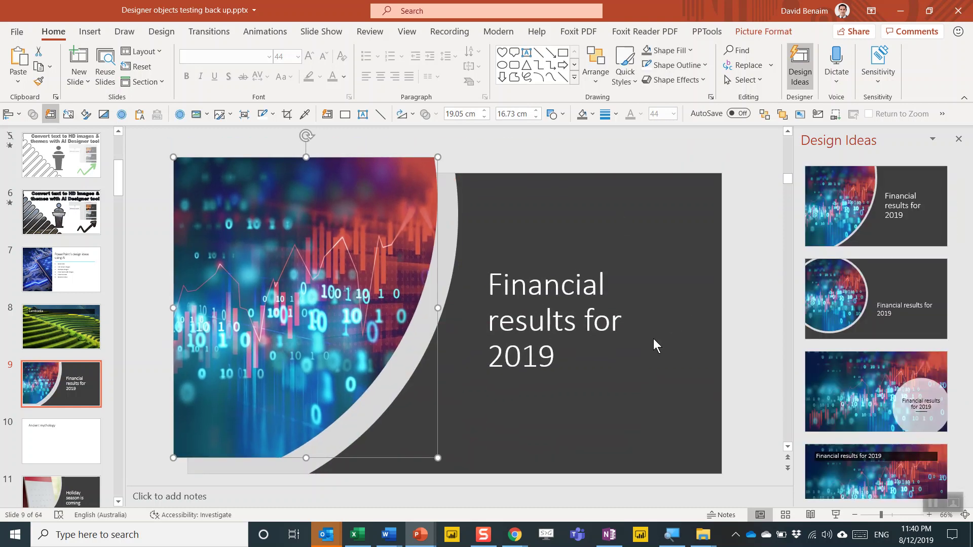
pyautogui.click(860, 395)
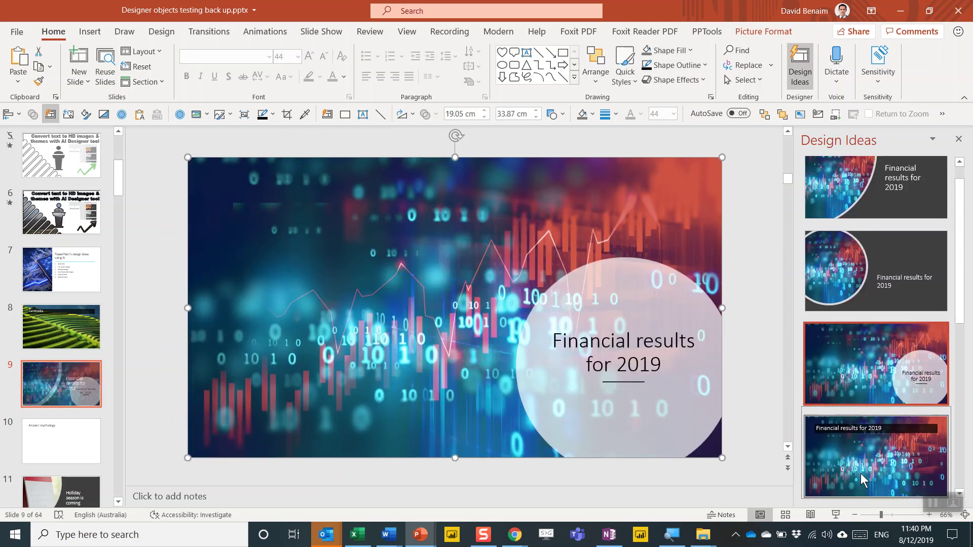
# - Try the Easter Island and pyramids designs on the Ancient mythology slide, then revert
pyautogui.click(54, 441)
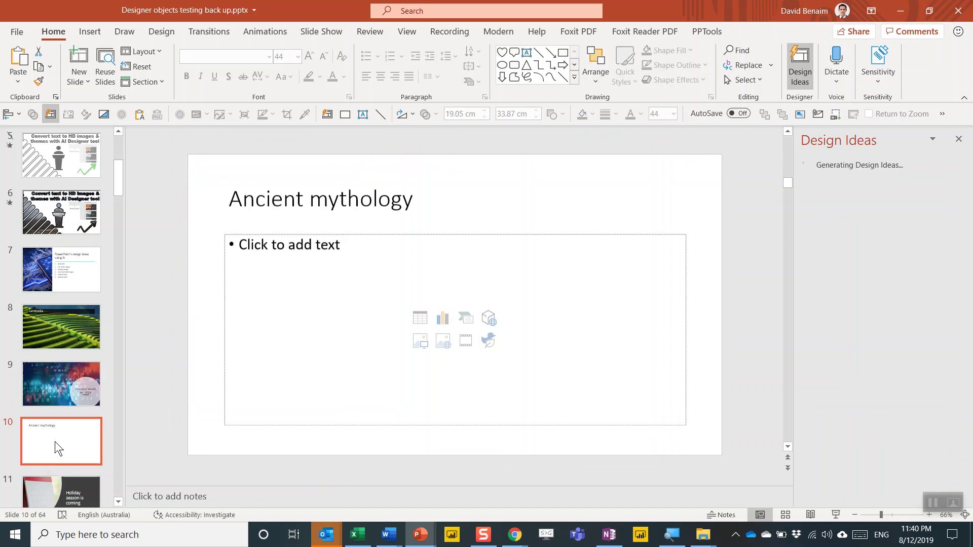
pyautogui.click(854, 194)
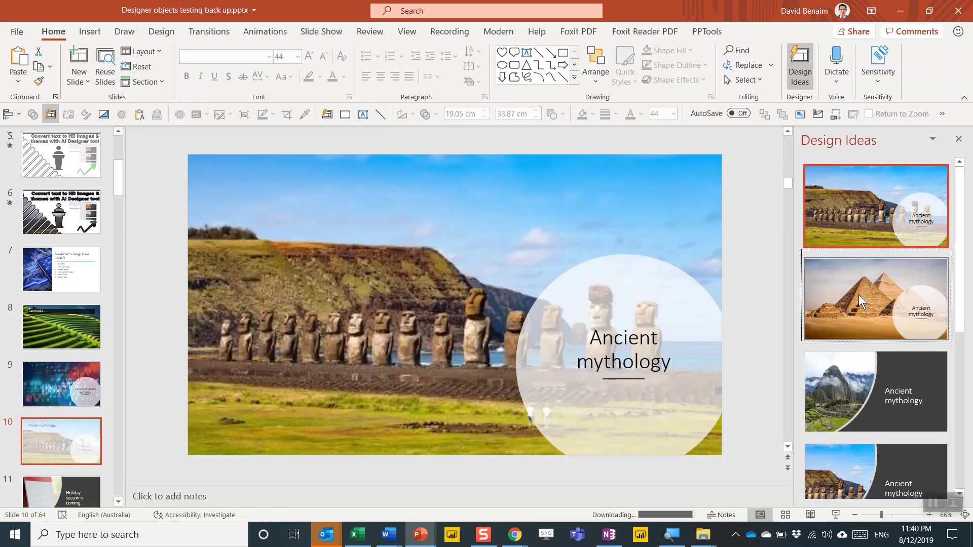
pyautogui.click(858, 294)
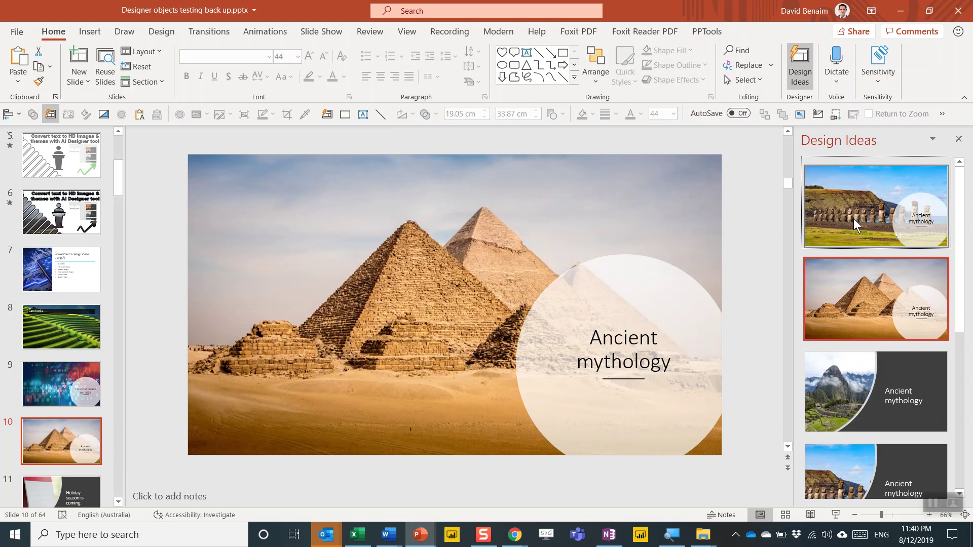
pyautogui.hotkey('ctrl', 'z')
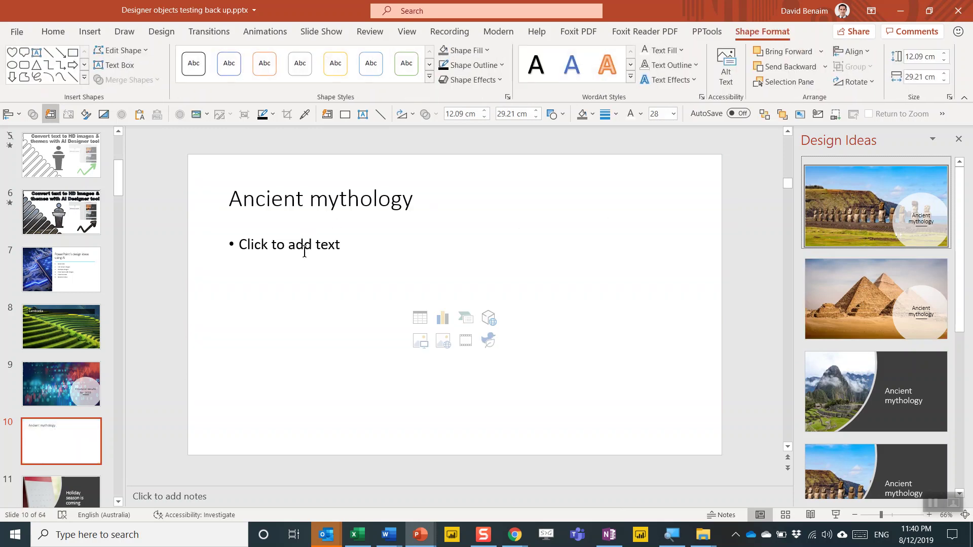
# - Add the bullet 'Outer space exploration', try the Earth photo design, then undo it
pyautogui.click(310, 248)
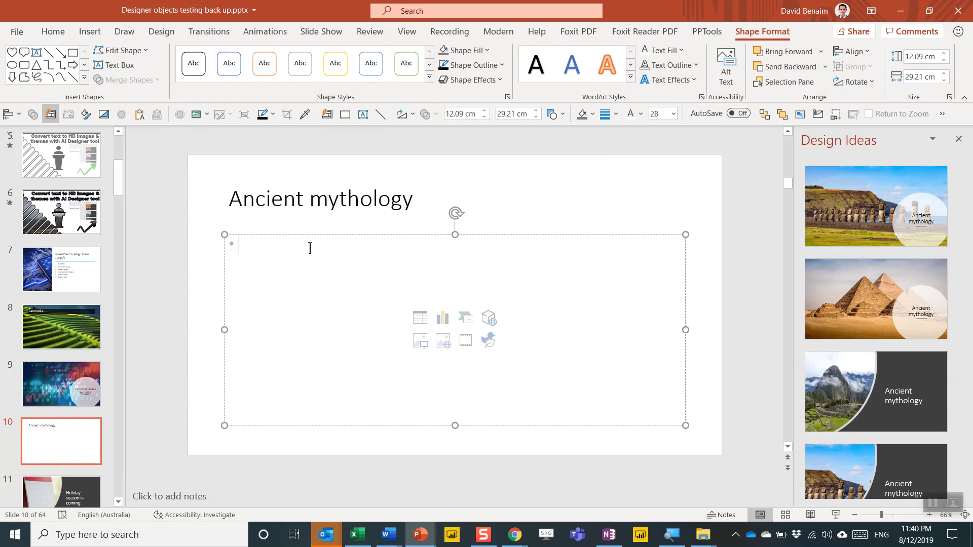
pyautogui.write('Outer')
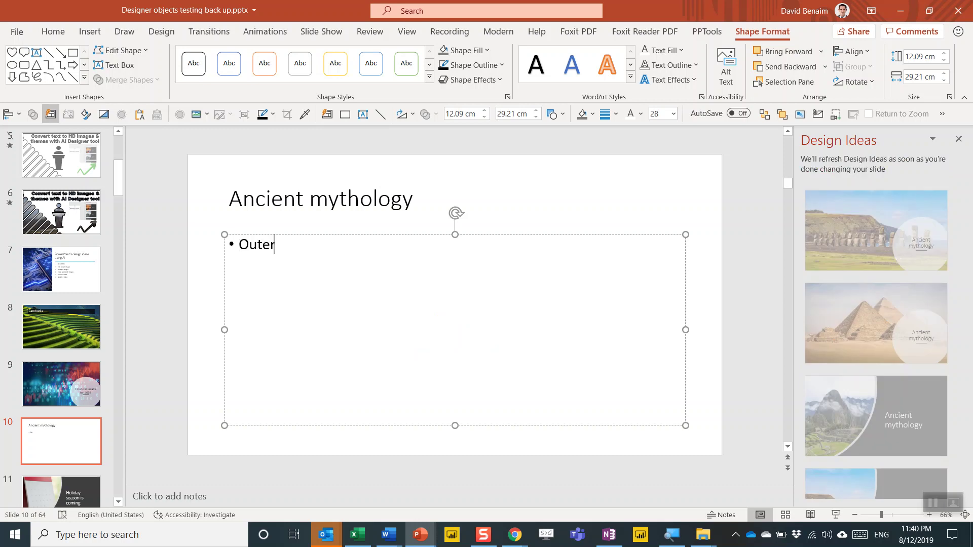
pyautogui.write(' space exploration')
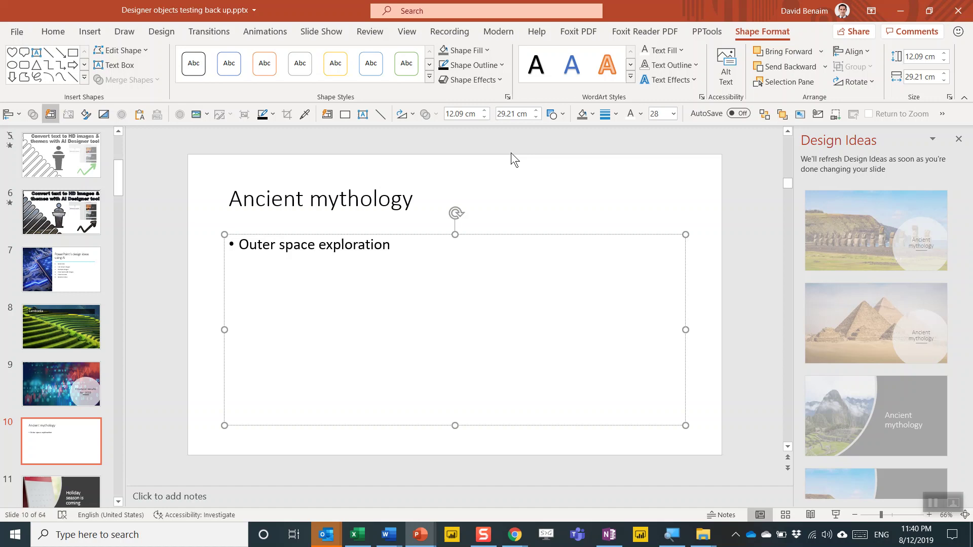
pyautogui.click(629, 153)
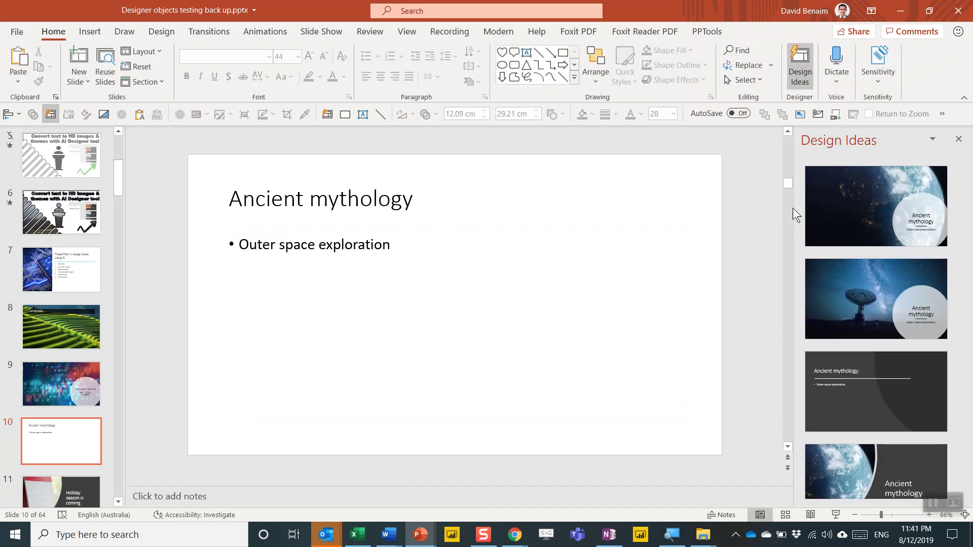
pyautogui.click(862, 206)
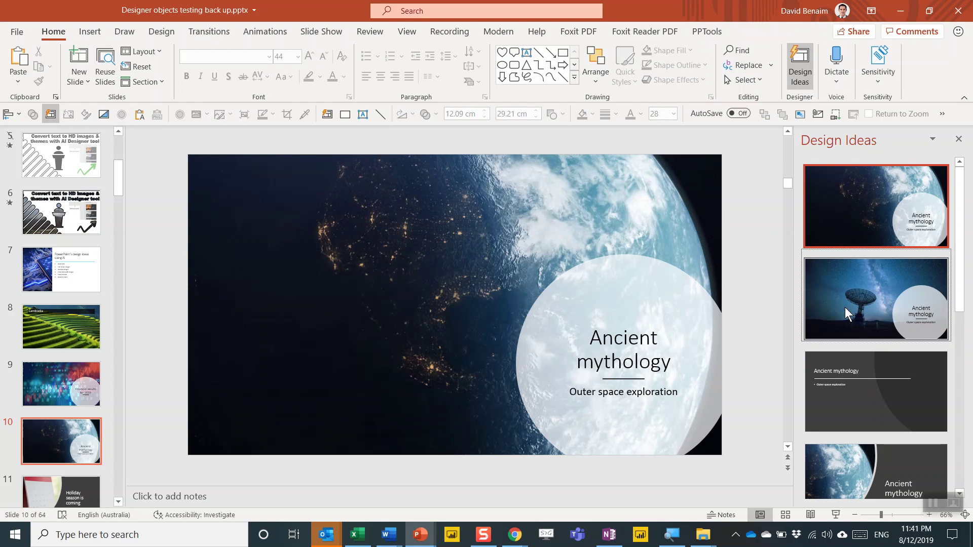
pyautogui.hotkey('ctrl', 'z')
# - Add a second bullet reading 'Baby elephants in the wild'
pyautogui.click(387, 249)
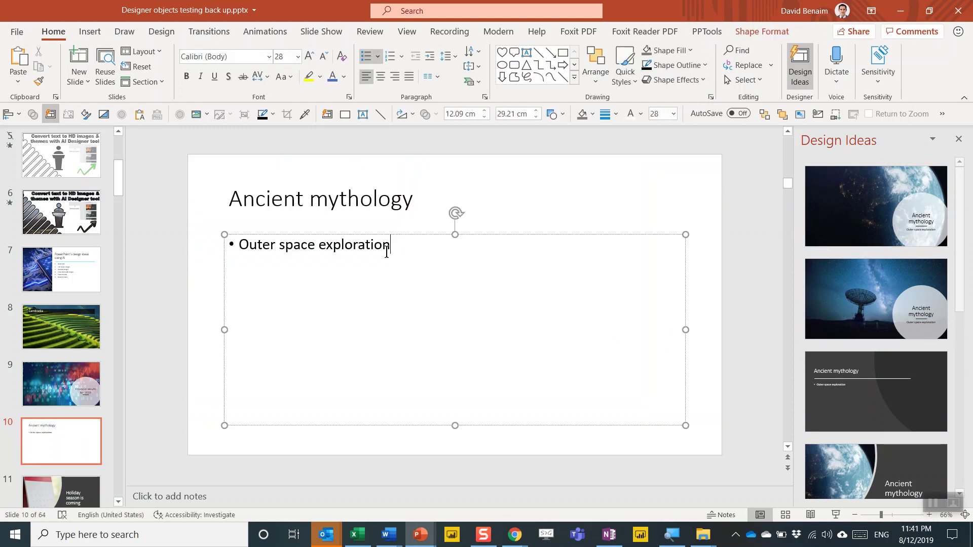
pyautogui.press('Return')
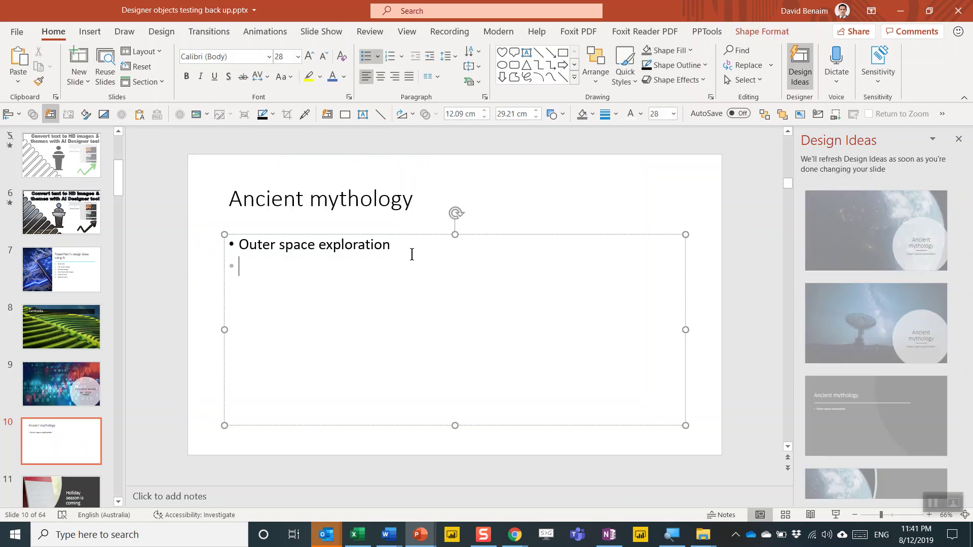
pyautogui.write('Baby elephants')
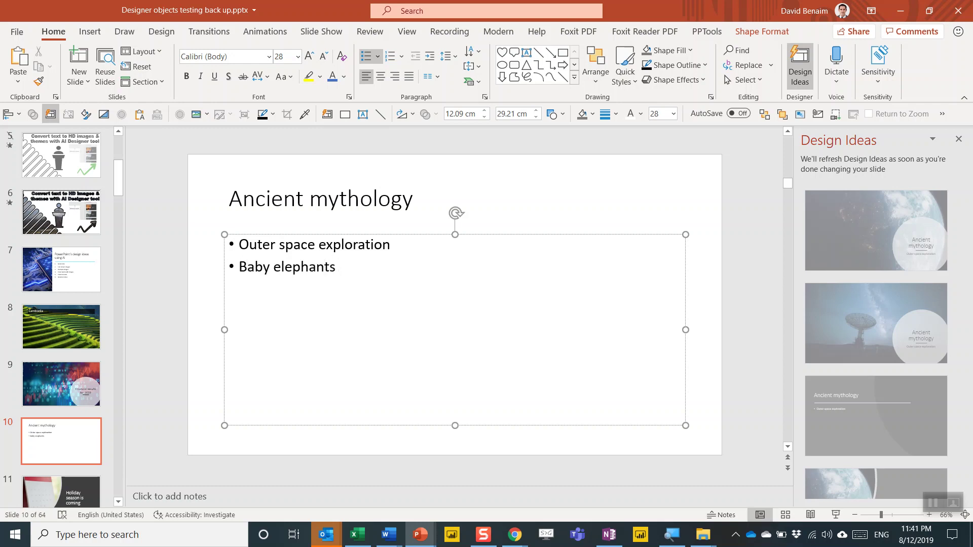
pyautogui.write(' in the wild')
# - After trying elephant and feather designs, apply the dark layout with a circular Milky Way photo to slide 10
pyautogui.click(583, 169)
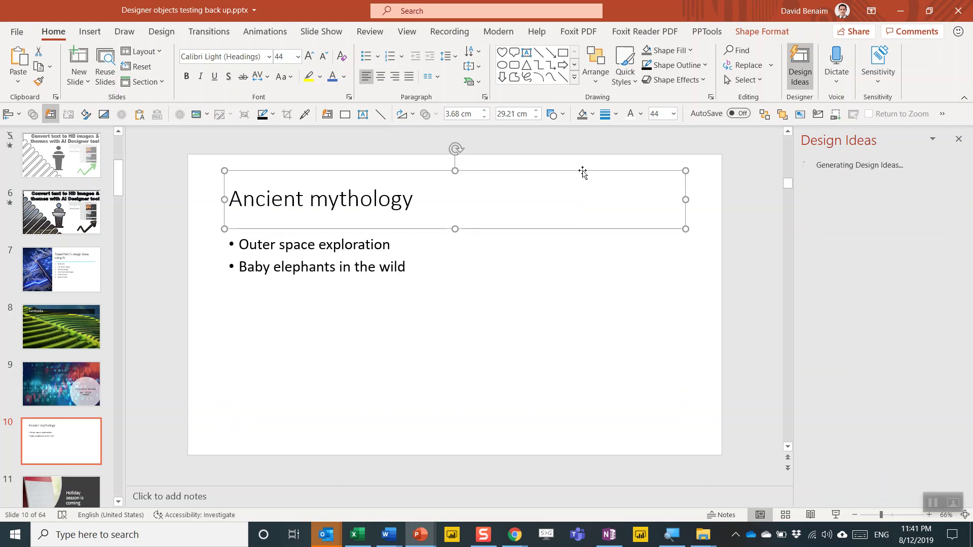
pyautogui.click(598, 158)
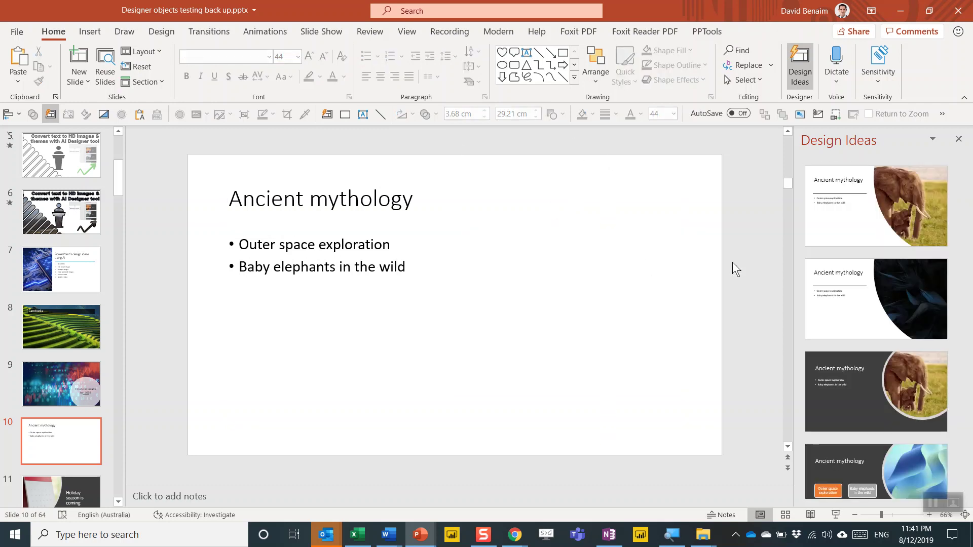
pyautogui.click(856, 229)
pyautogui.click(863, 312)
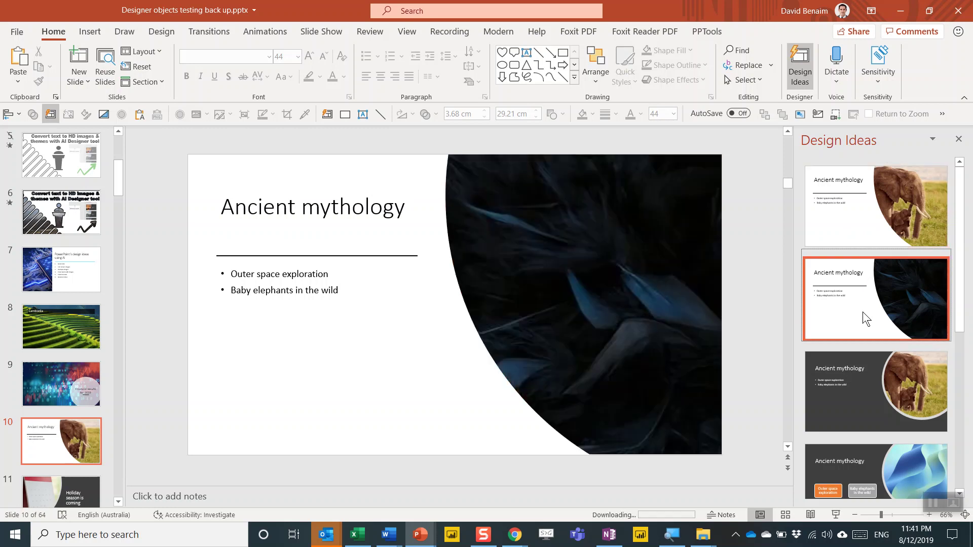
pyautogui.click(847, 199)
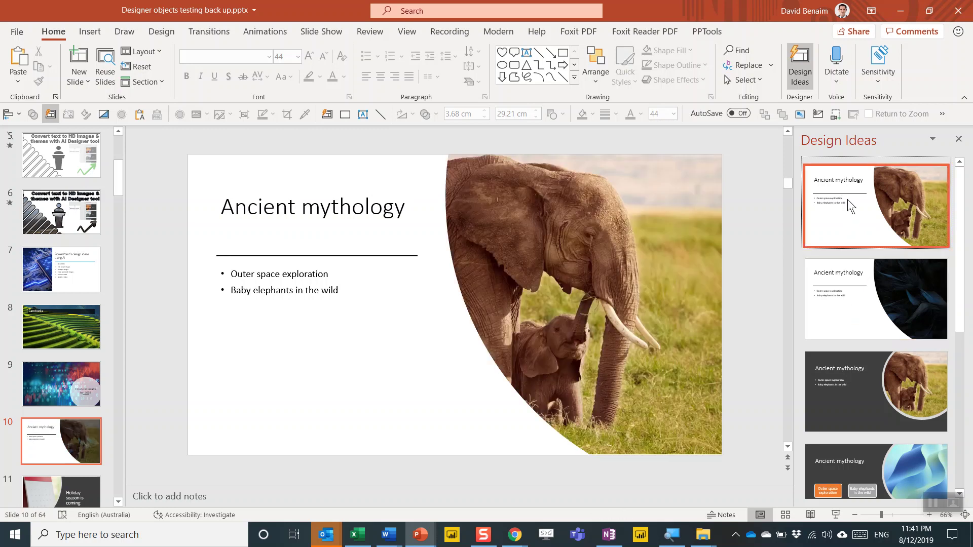
pyautogui.click(865, 378)
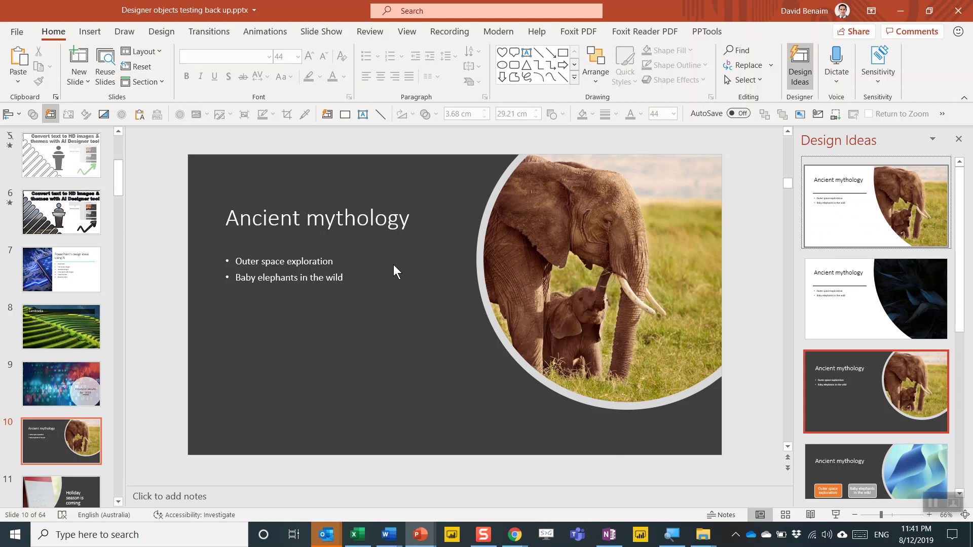
pyautogui.scroll(-5, 928, 320)
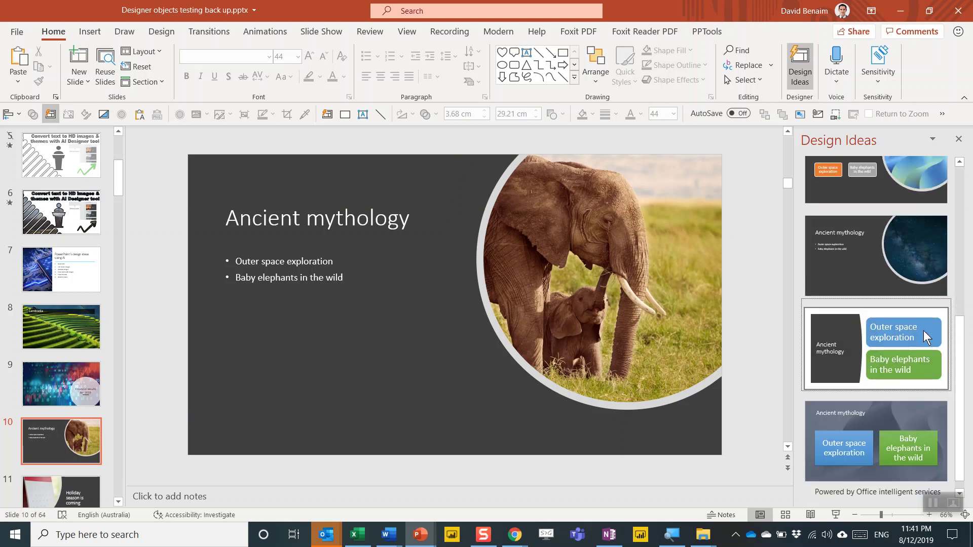
pyautogui.click(908, 256)
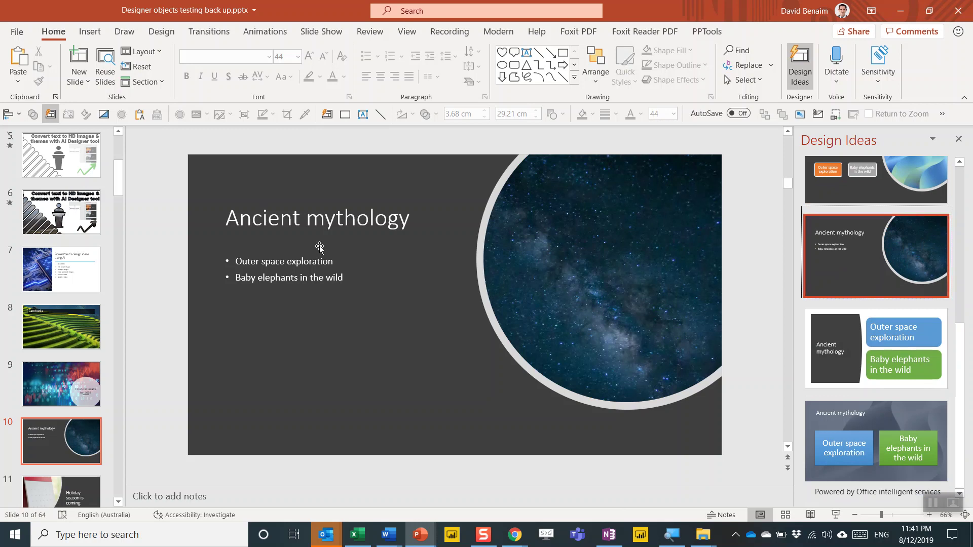
pyautogui.click(285, 264)
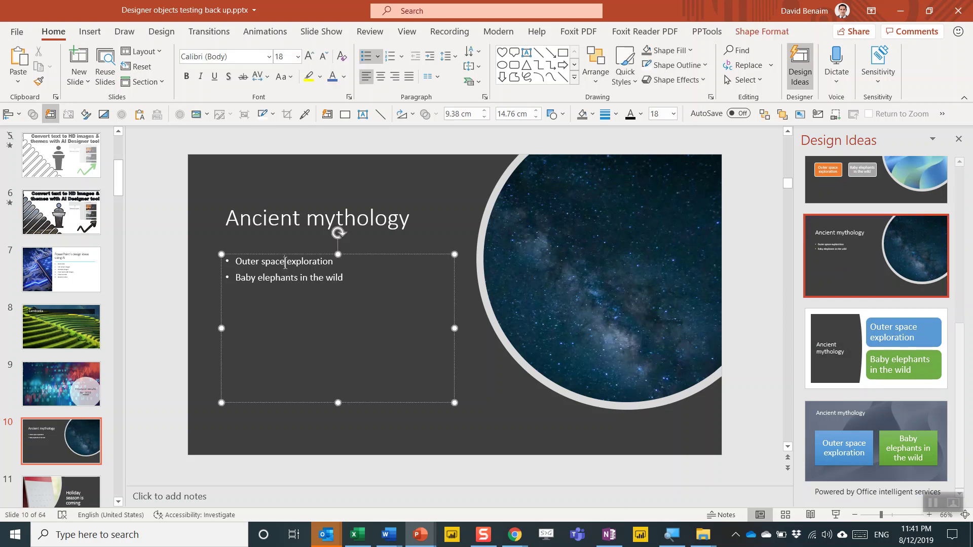
pyautogui.click(349, 279)
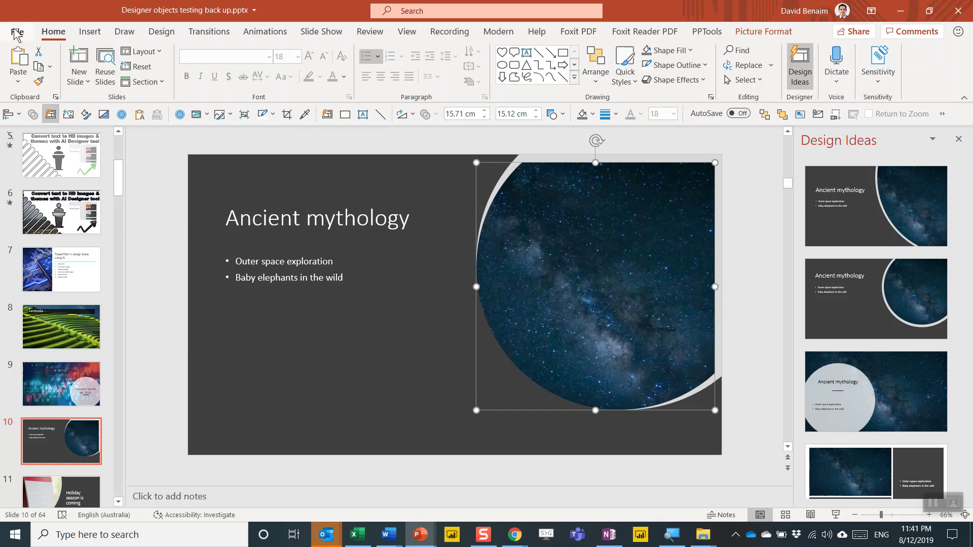
# - Create a new blank presentation and title its first slide 'Marine biology explored'
pyautogui.hotkey('ctrl', 'n')
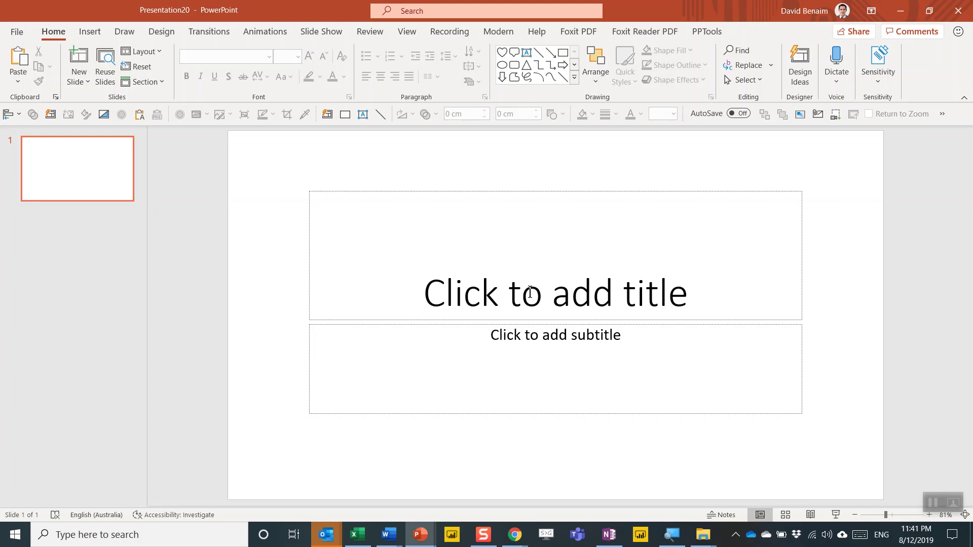
pyautogui.click(546, 294)
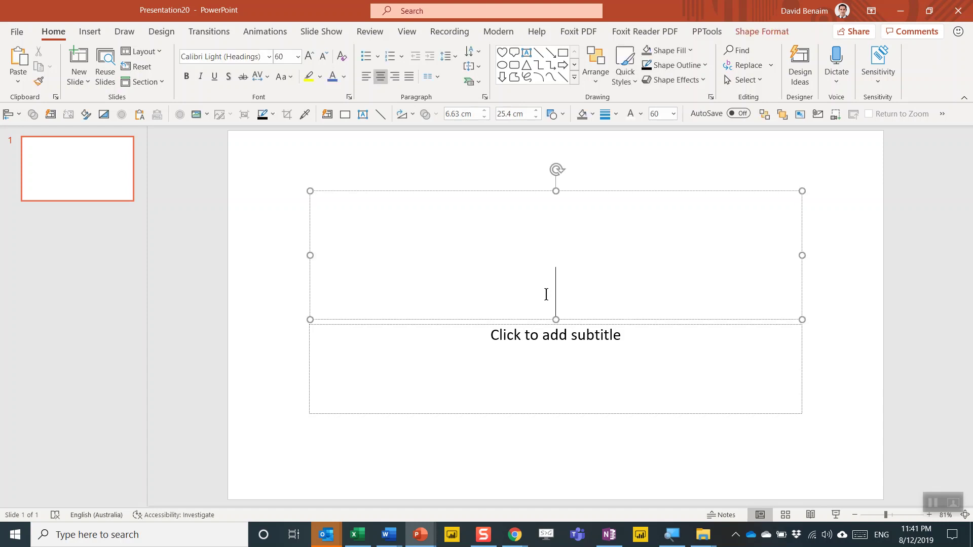
pyautogui.write('Marine')
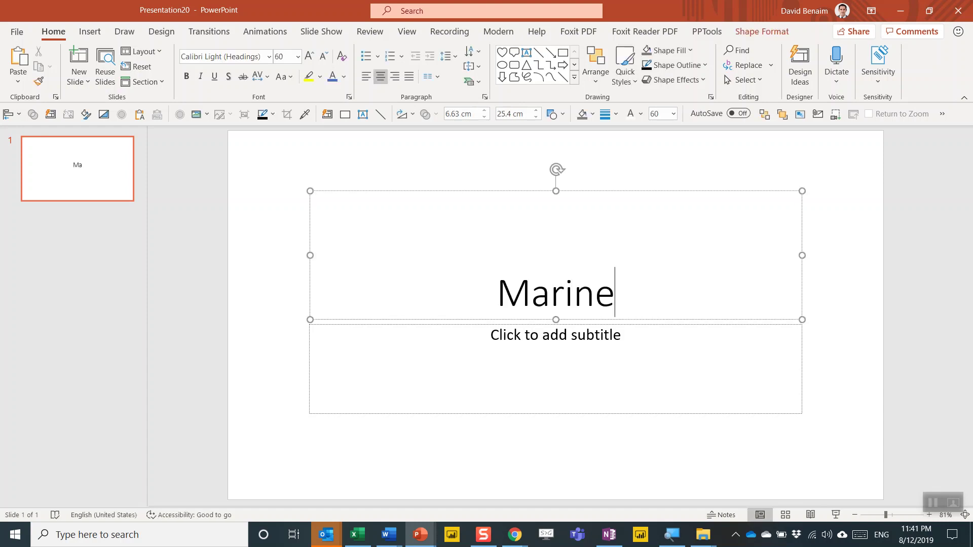
pyautogui.write(' biolog')
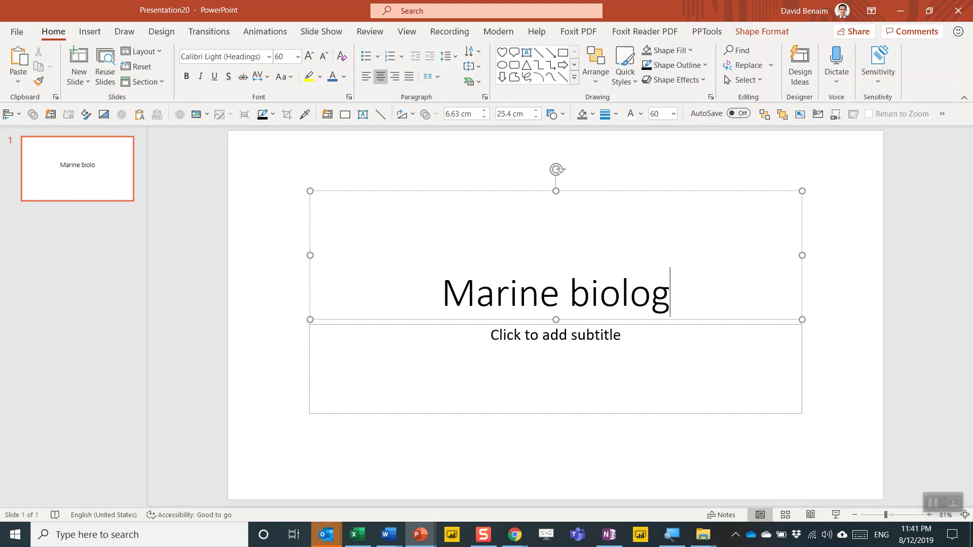
pyautogui.write('y explored')
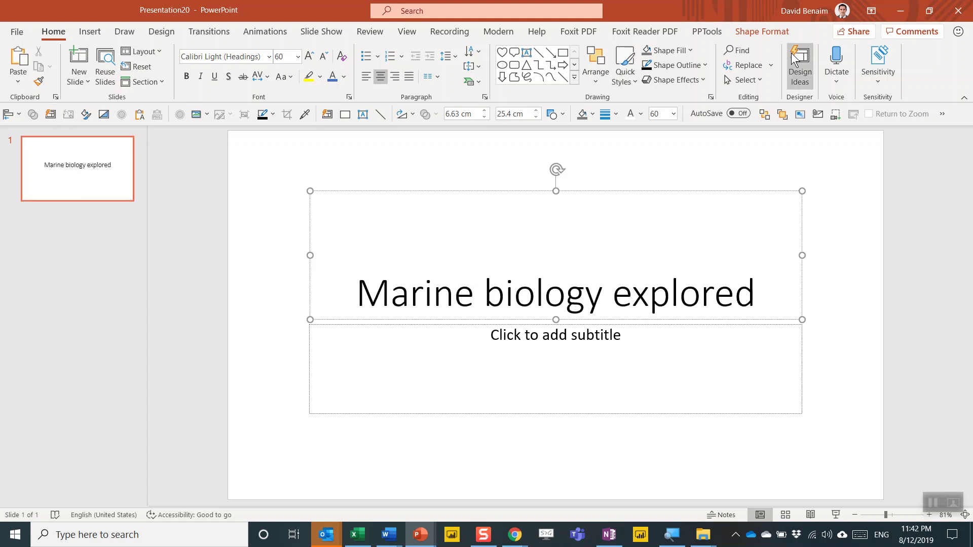
# - After trying reef and coral ideas, apply the dolphin photo design to the title slide; add slide 2
pyautogui.click(800, 65)
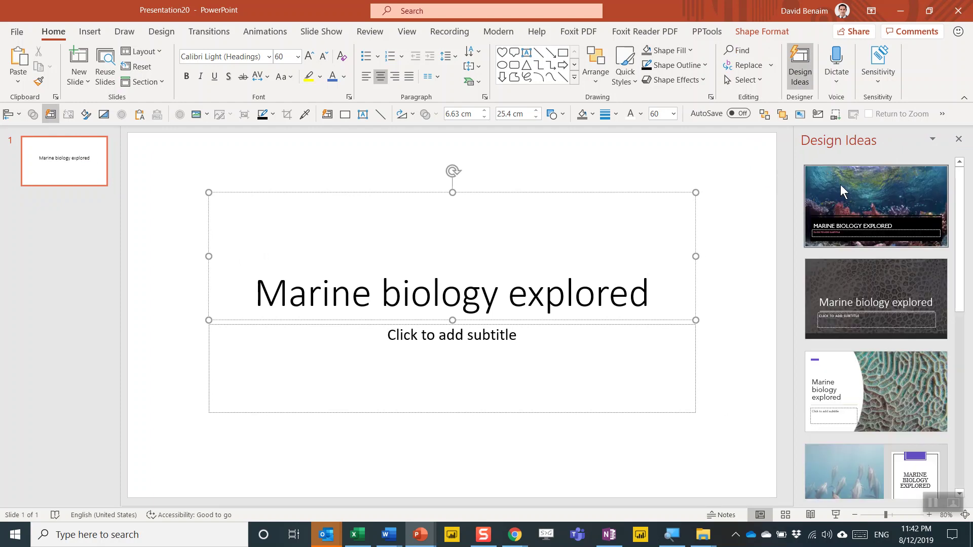
pyautogui.click(845, 184)
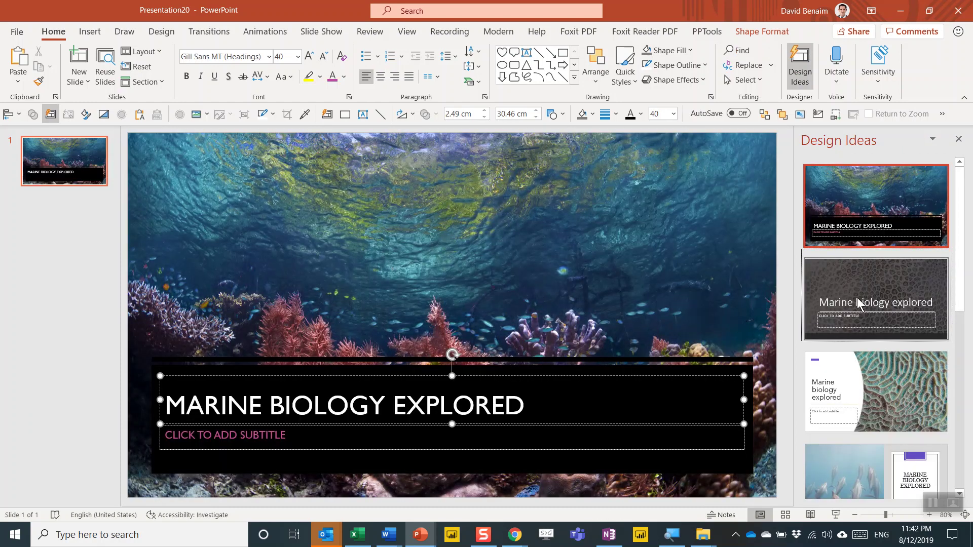
pyautogui.click(859, 303)
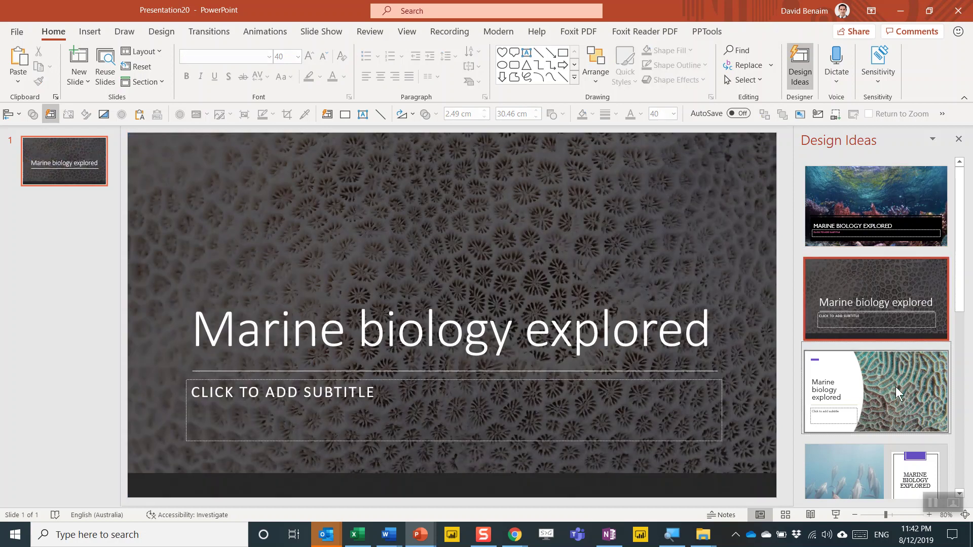
pyautogui.click(896, 391)
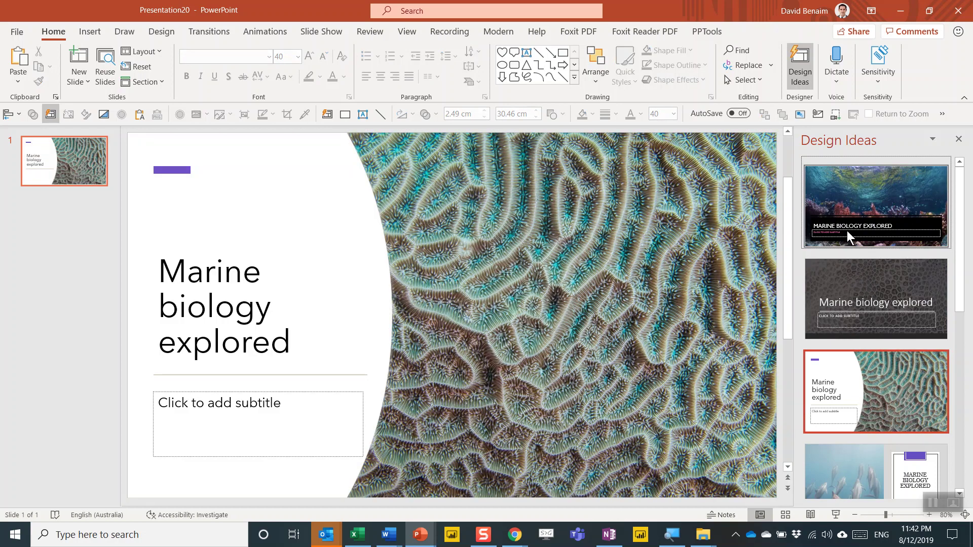
pyautogui.scroll(-1, 860, 463)
pyautogui.click(859, 454)
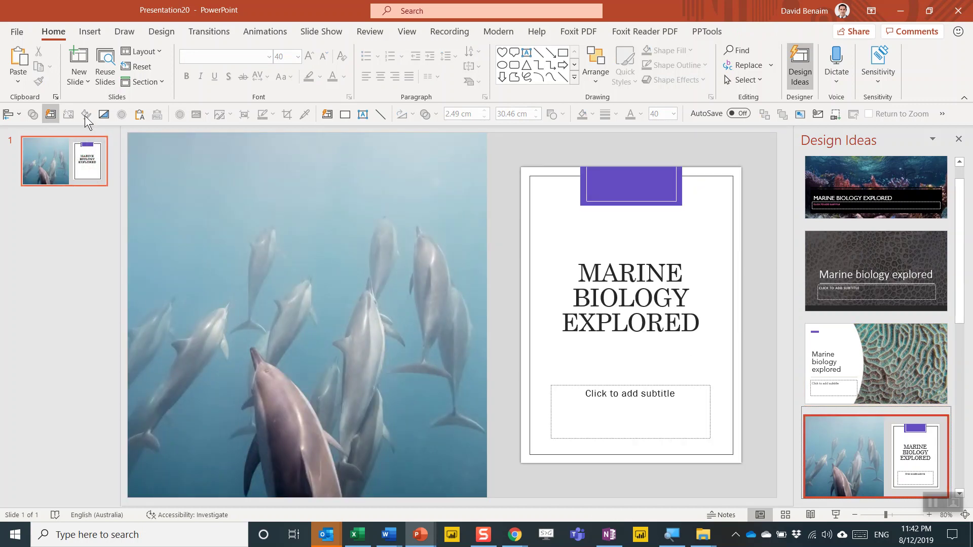
pyautogui.click(78, 55)
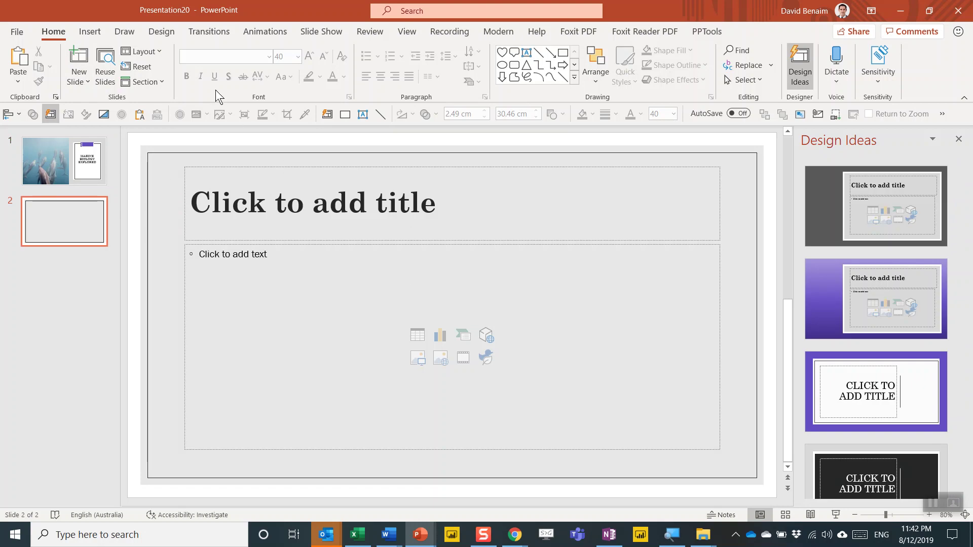
# - Switch slide 1 to the darker dolphin design with the title in a framed box, then select slide 2
pyautogui.click(160, 54)
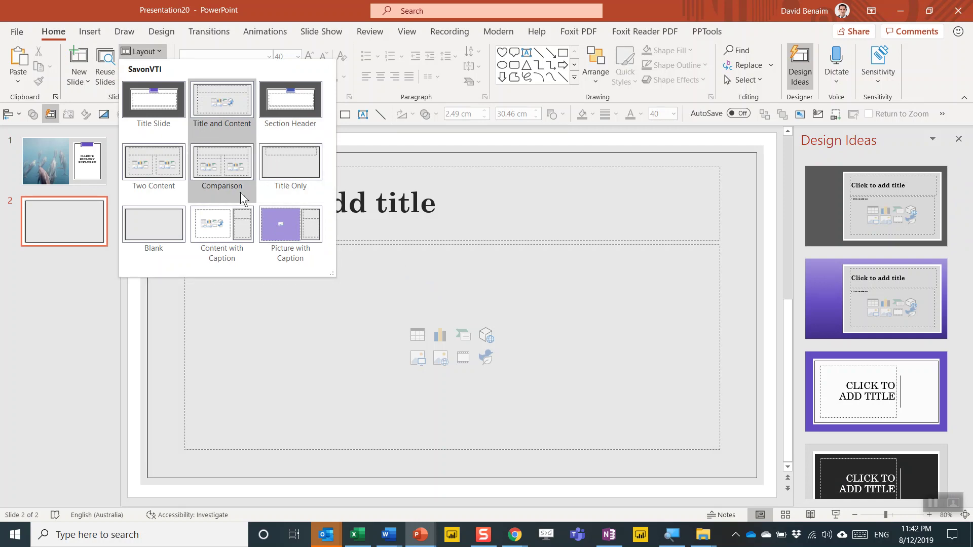
pyautogui.click(65, 165)
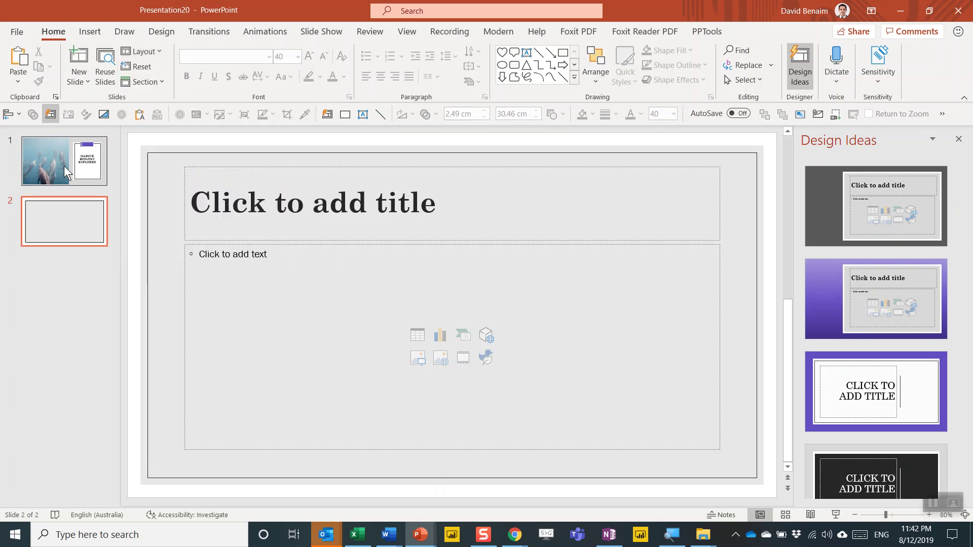
pyautogui.click(64, 165)
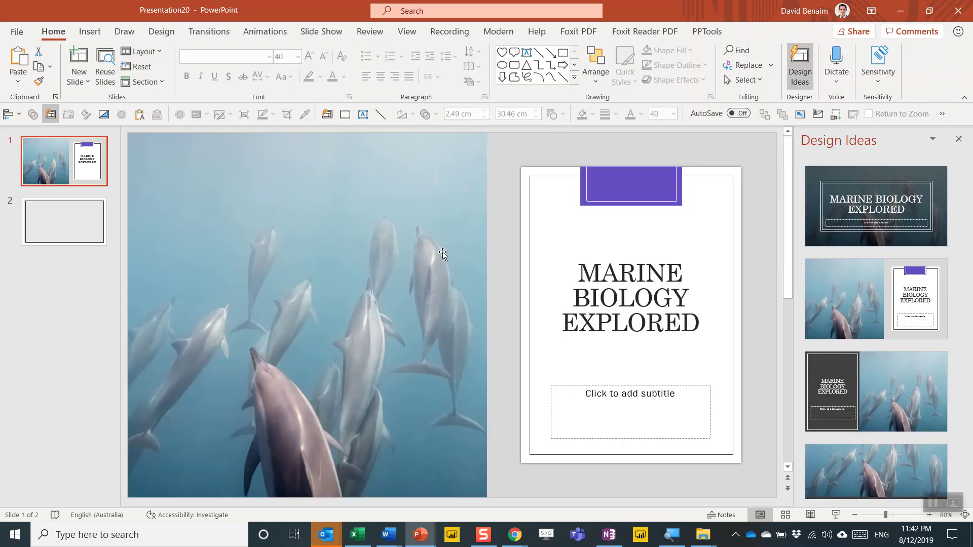
pyautogui.click(889, 201)
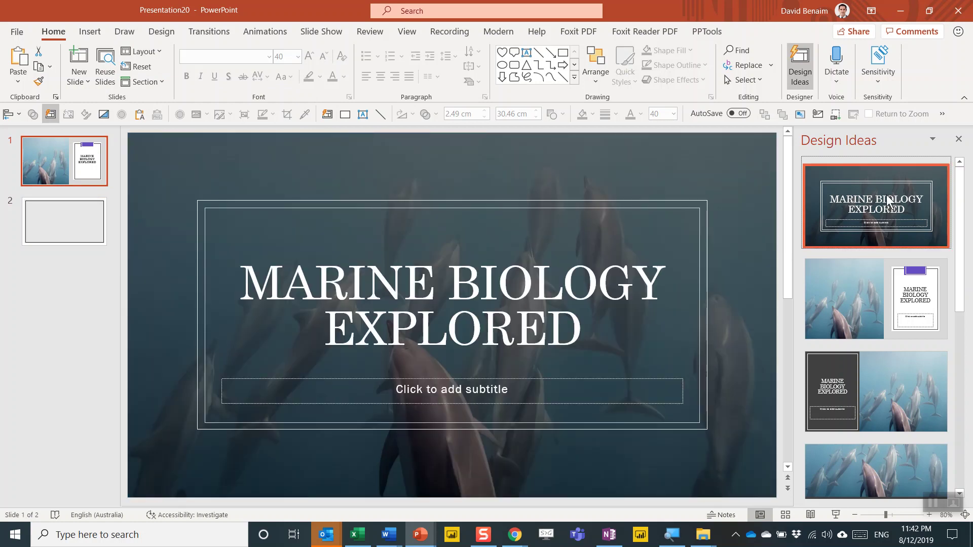
pyautogui.click(68, 231)
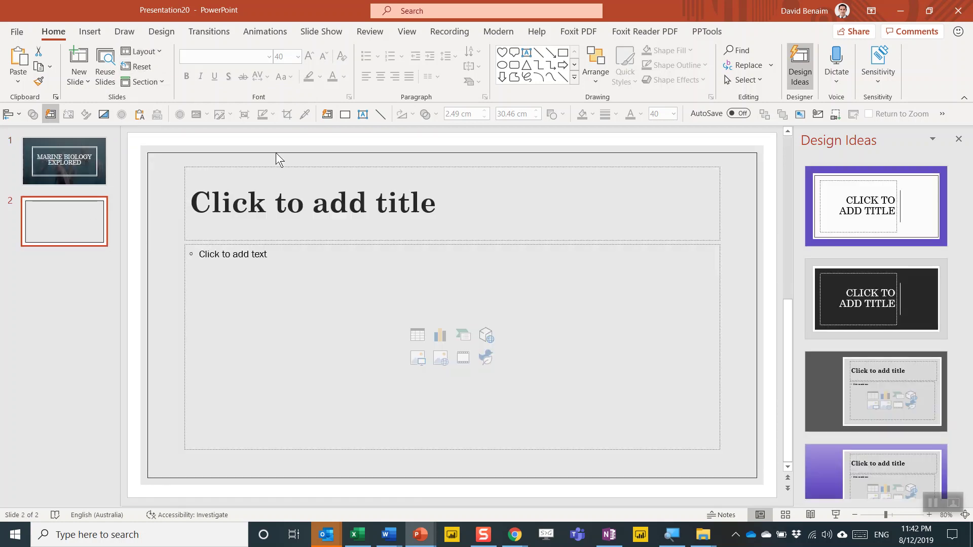
# - Give slide 2 the dummy title 'dsfd dfdfd' and put the cursor in the empty body placeholder
pyautogui.click(279, 219)
pyautogui.write('dsfd dfdfd')
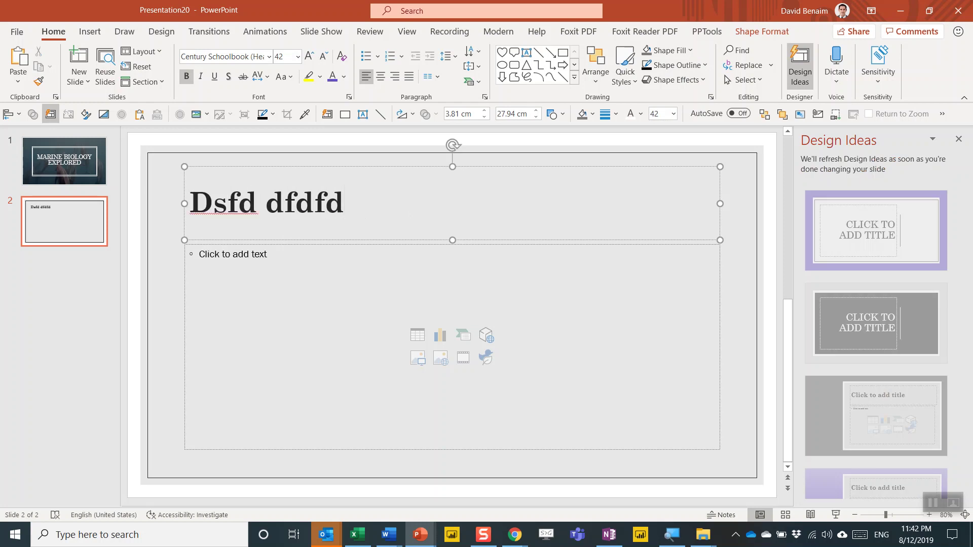
pyautogui.click(292, 273)
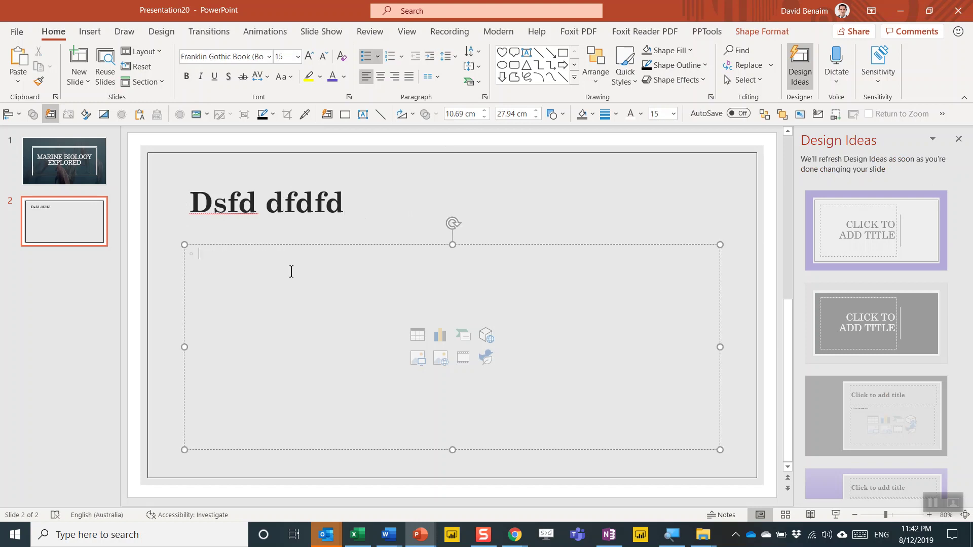